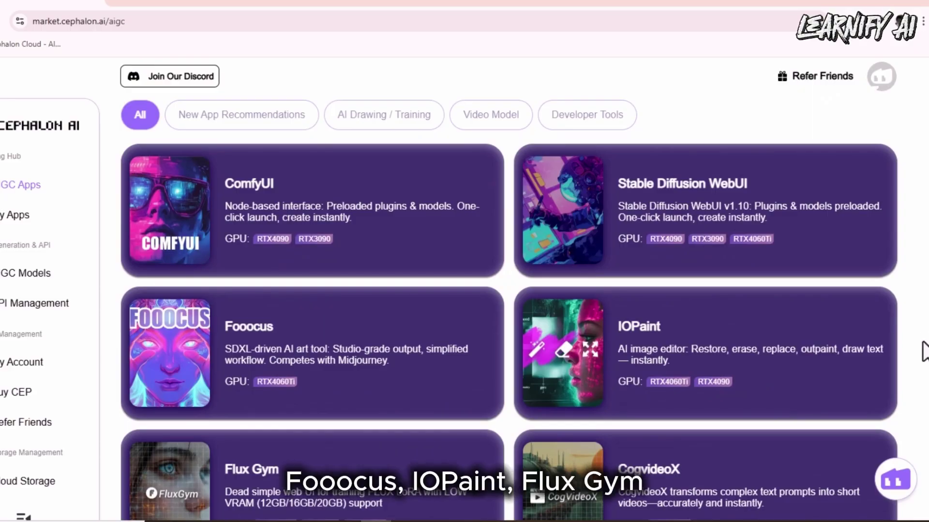
- Scroll through the Official Apps catalogue, which lists ComfyUI, Fooocus and IOPaint
scroll(924, 351, "down", 3)
scroll(924, 351, "down", 12)
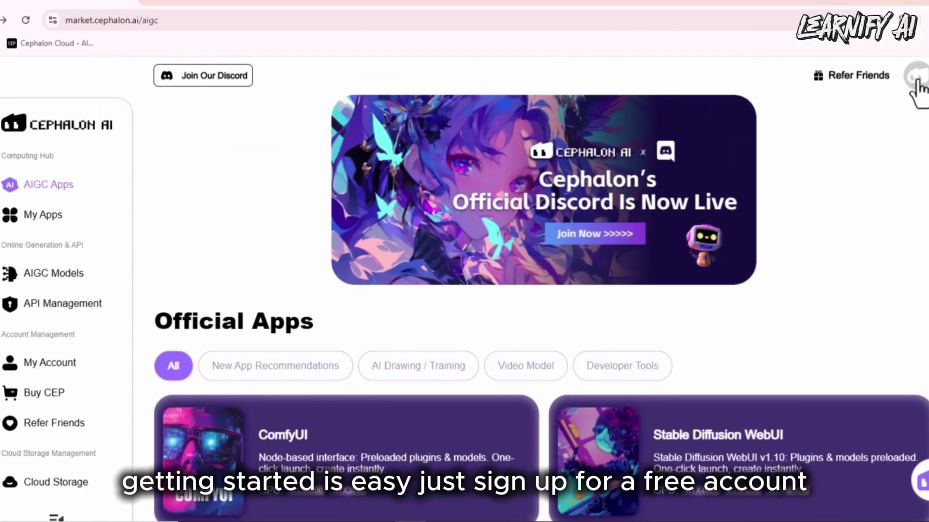
- Sign in to the account, then go from My Apps to the AIGC Models page
left_click(917, 76)
left_click(442, 222)
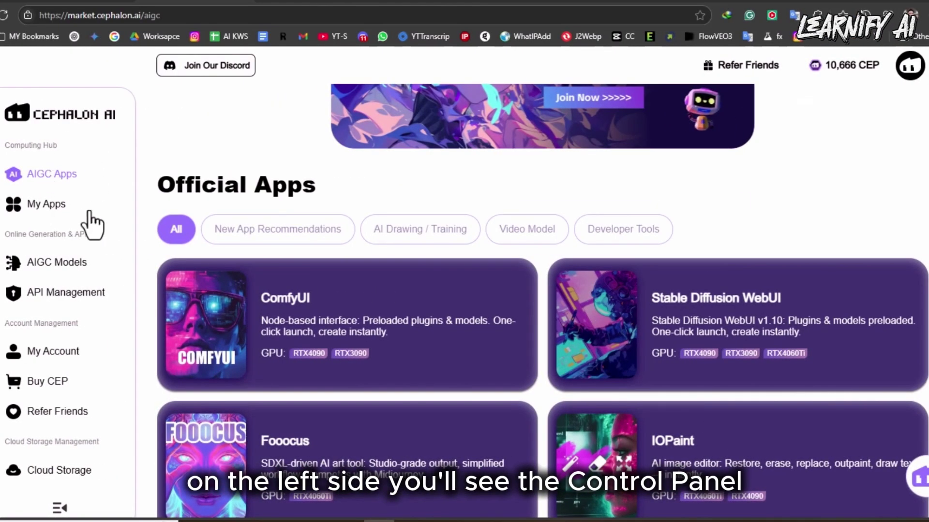
left_click(39, 207)
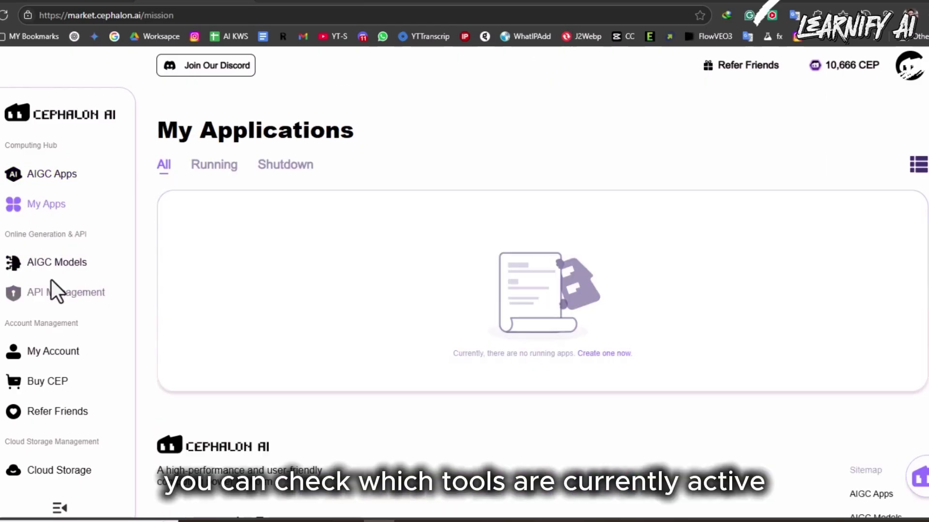
left_click(58, 264)
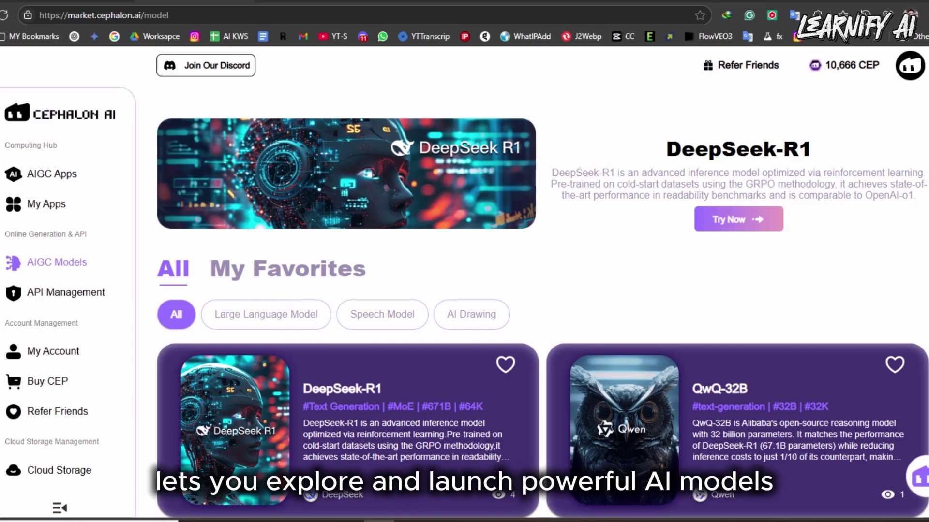
- Scroll the AIGC Models cards down to the footer, past FLUX.1 [dev] and Qwen2.5-72B
scroll(541, 300, "down", 15)
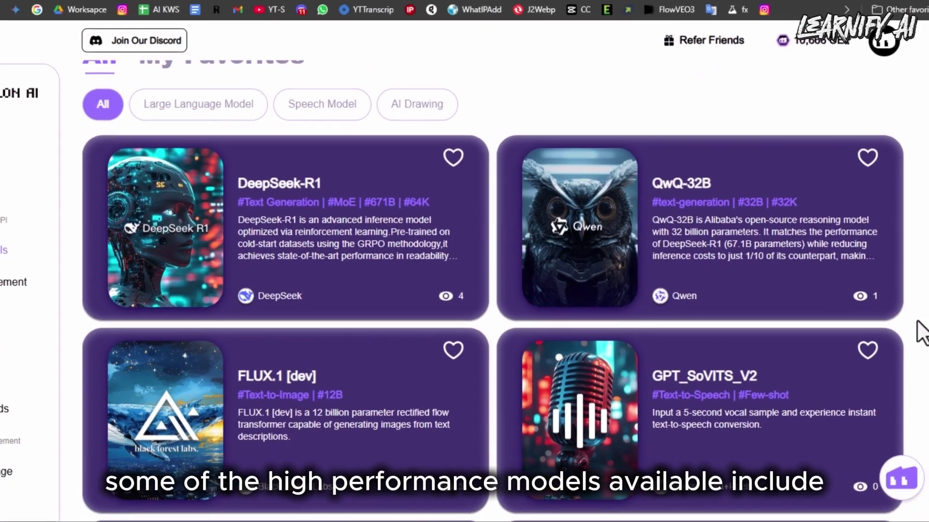
scroll(918, 332, "down", 2)
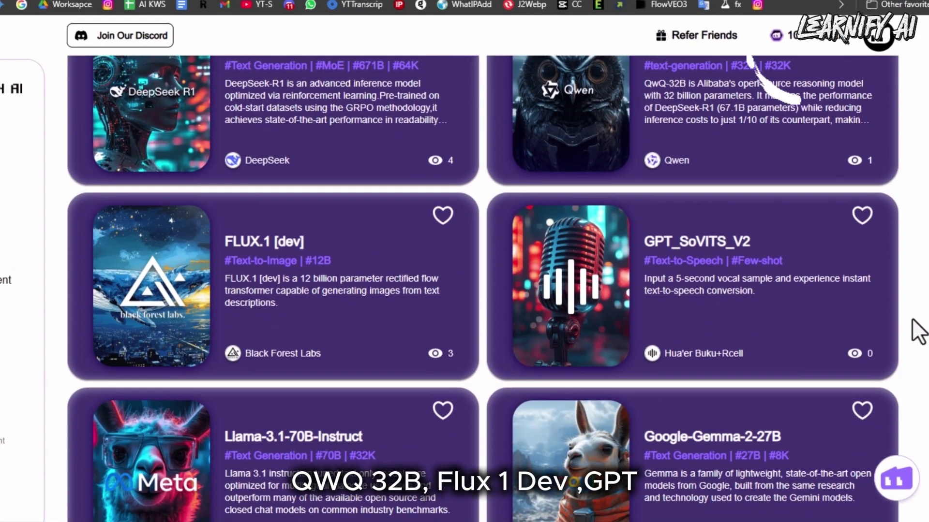
scroll(917, 332, "down", 4)
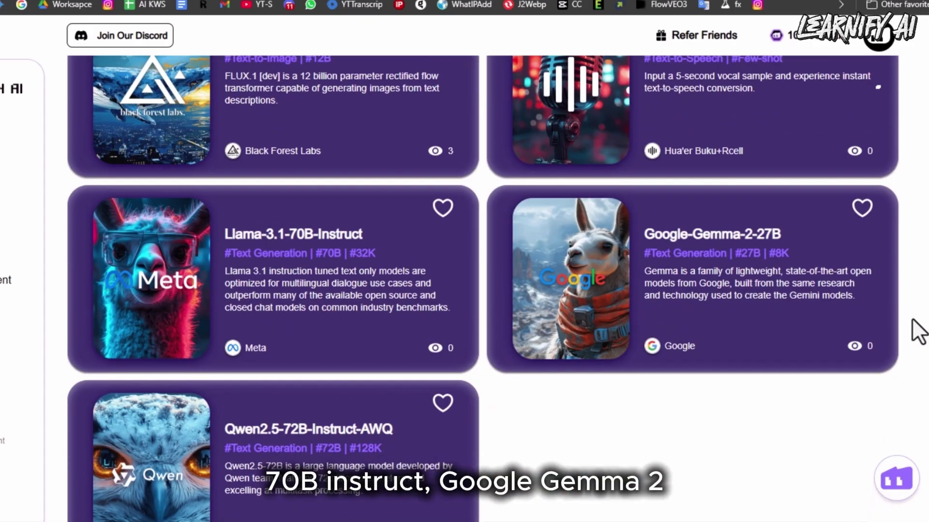
scroll(917, 332, "down", 4)
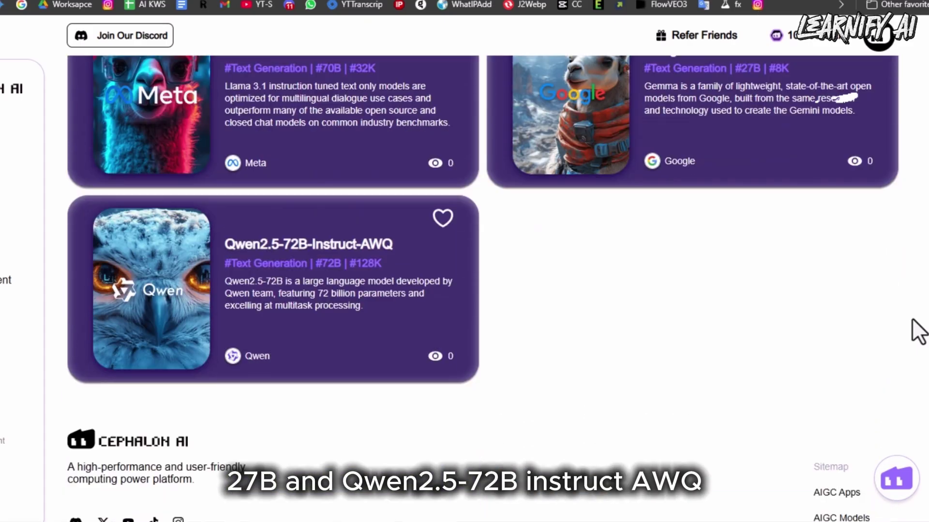
scroll(918, 332, "down", 1)
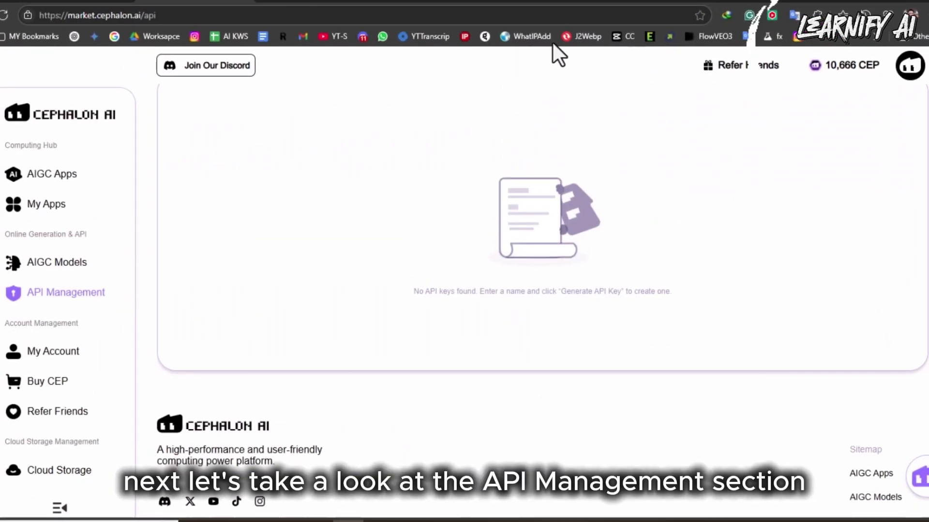
- Scroll back up on API Management and go to the Cloud Storage page
scroll(397, 261, "up", 4)
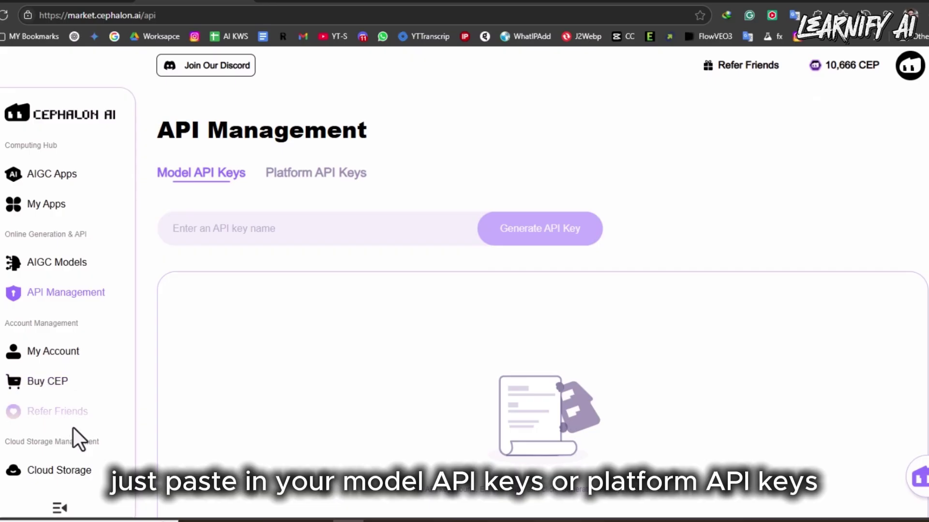
left_click(83, 477)
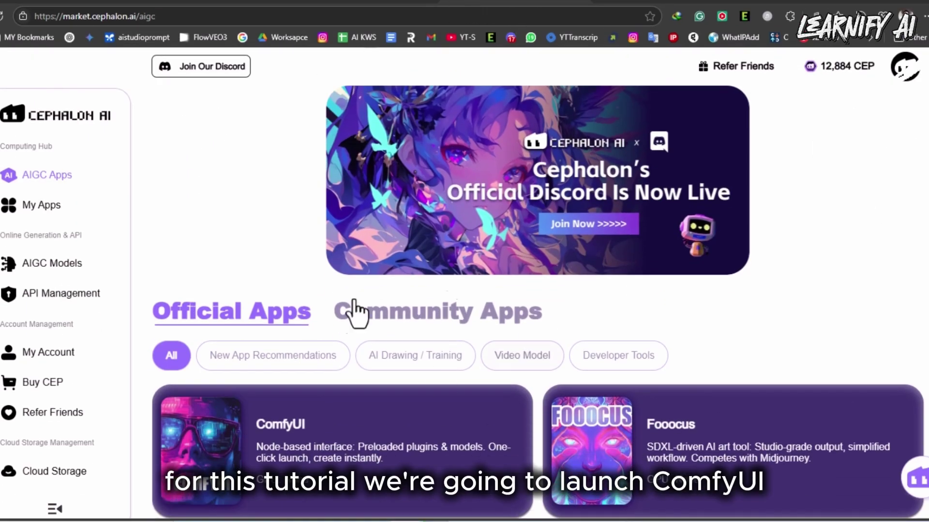
- Launch a new ComfyUI app and choose the Professional Server type after reviewing the server explanations
scroll(914, 341, "down", 4)
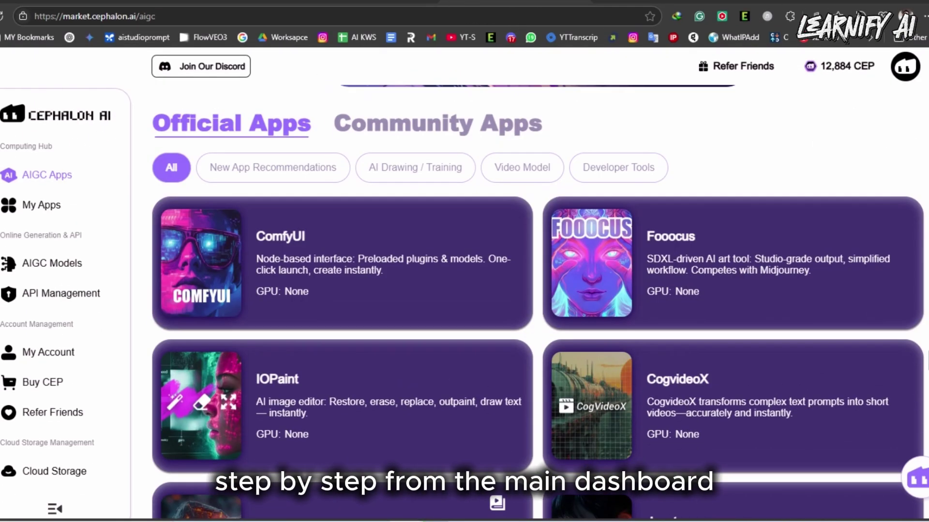
mouse_move(380, 260)
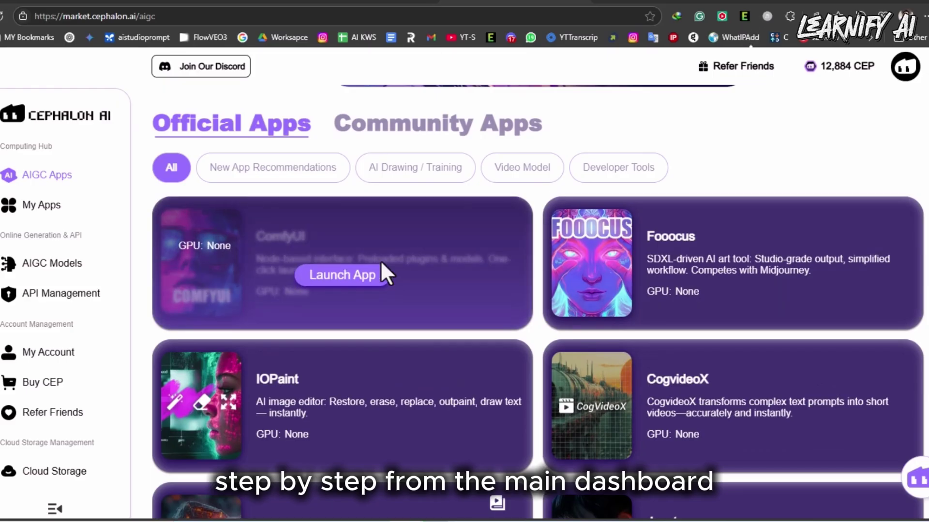
left_click(341, 276)
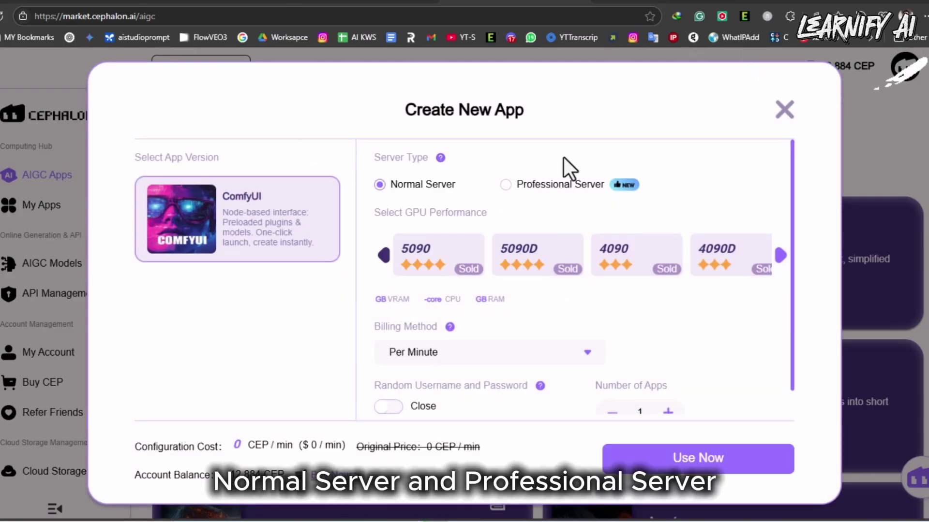
mouse_move(440, 160)
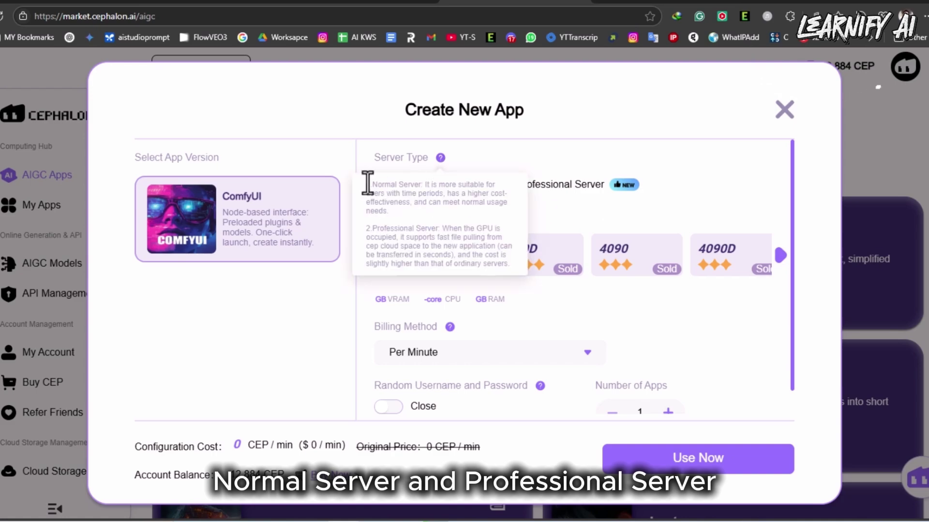
left_click_drag(366, 184, 422, 210)
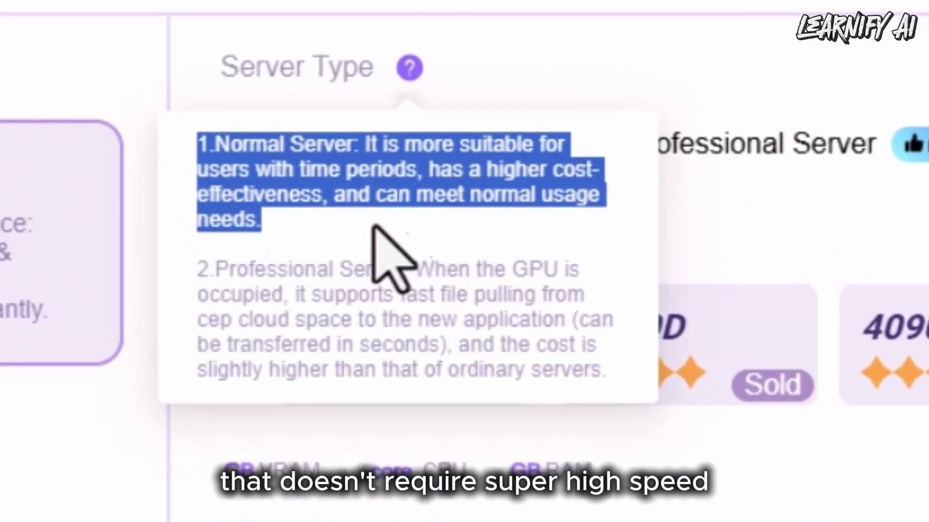
left_click_drag(195, 269, 626, 376)
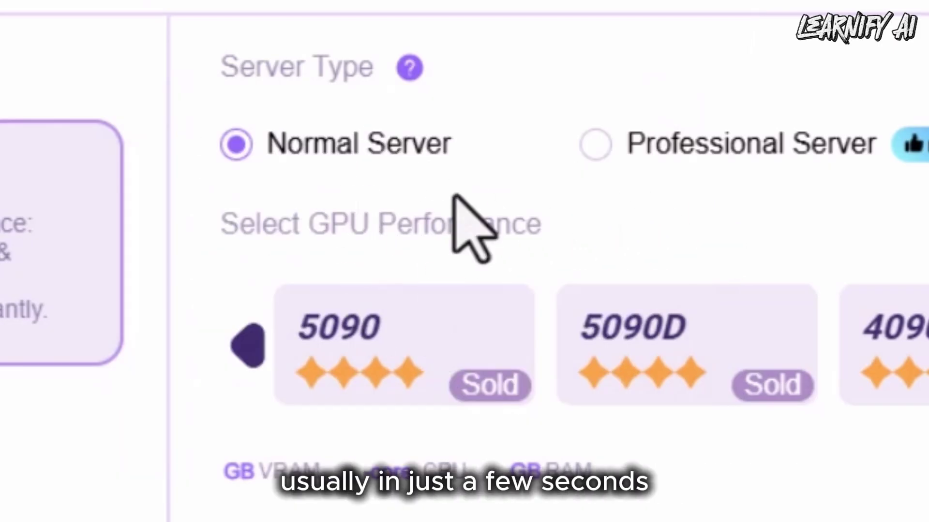
left_click(605, 154)
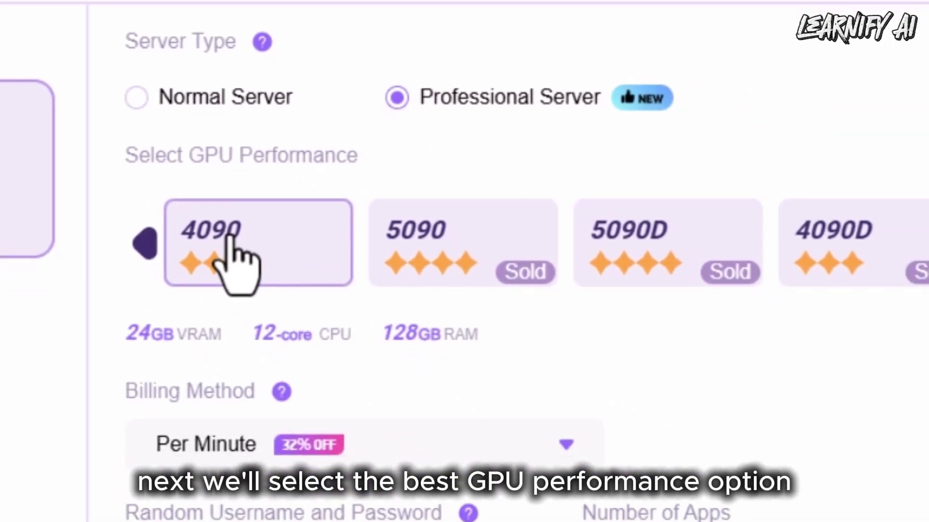
- Select the 4090 GPU and keep Per Minute billing for the Professional Server
left_click_drag(112, 140, 320, 136)
left_click(228, 194)
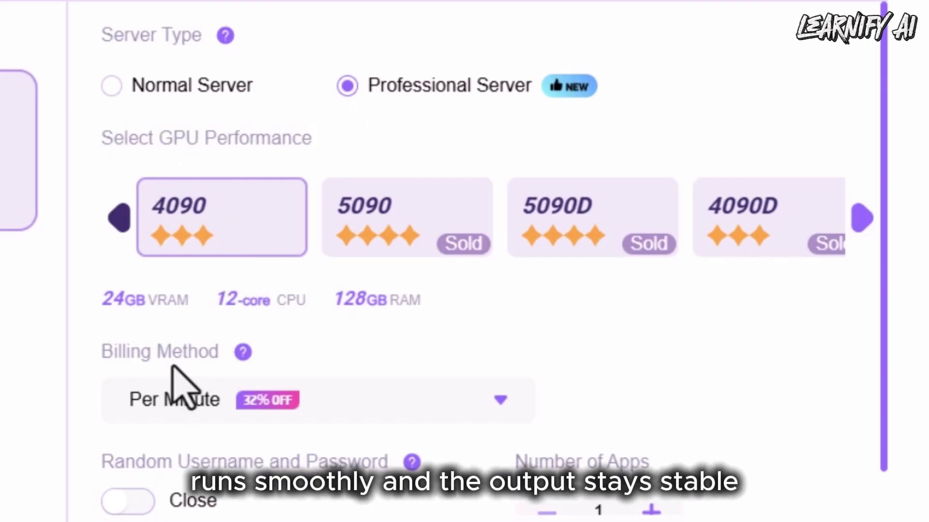
mouse_move(242, 354)
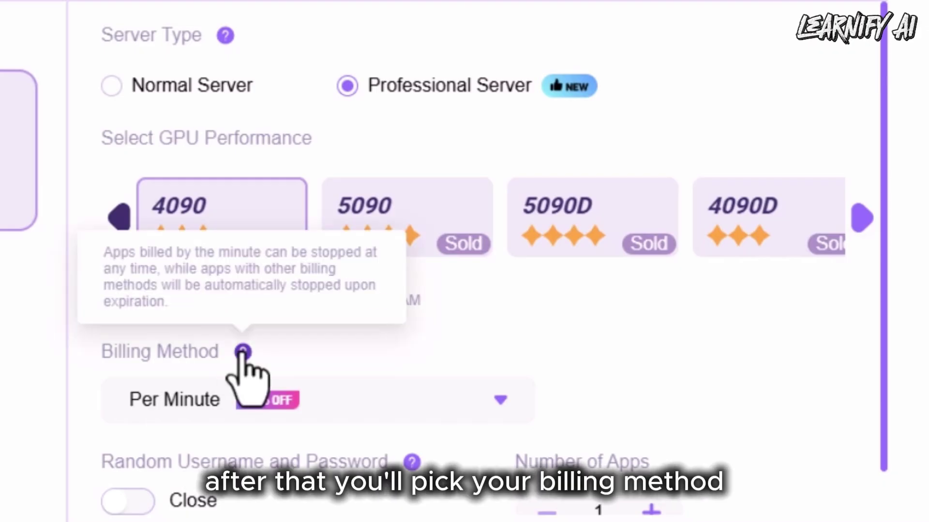
left_click_drag(93, 249, 281, 310)
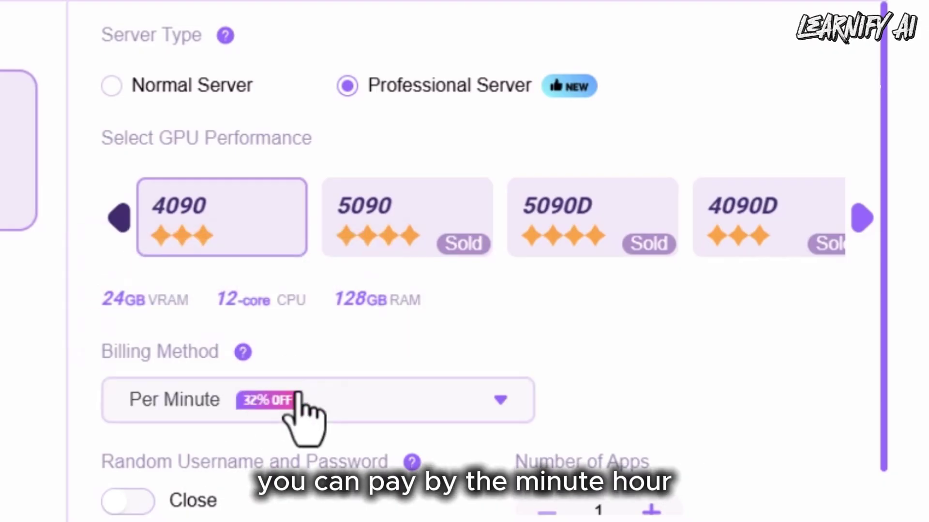
left_click(273, 401)
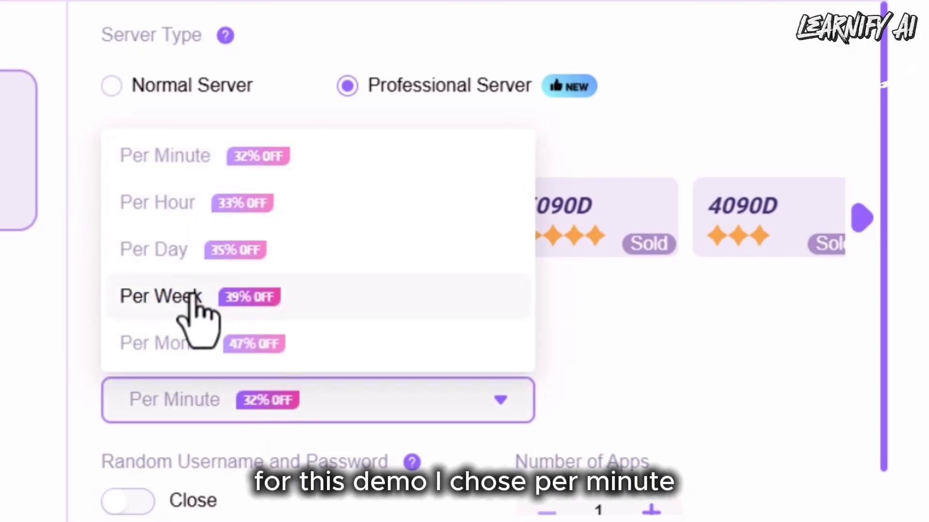
left_click(192, 420)
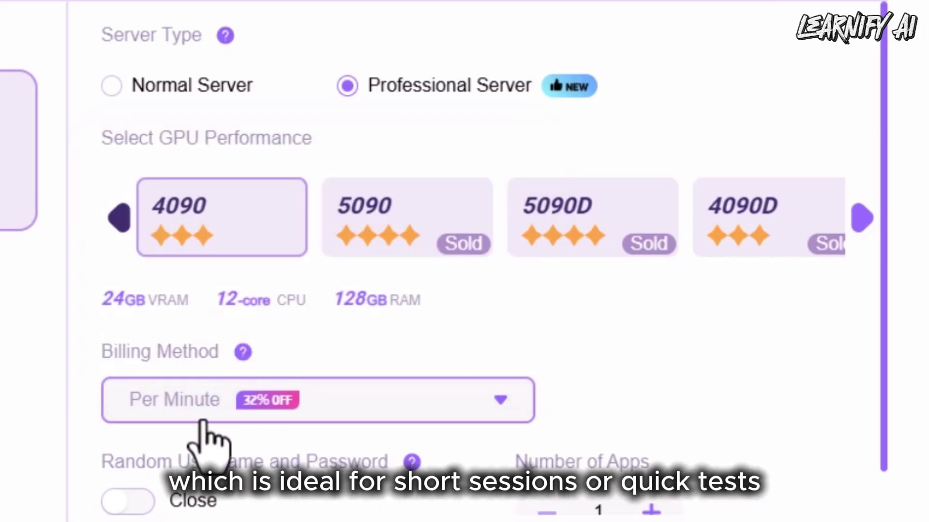
scroll(551, 275, "down", 1)
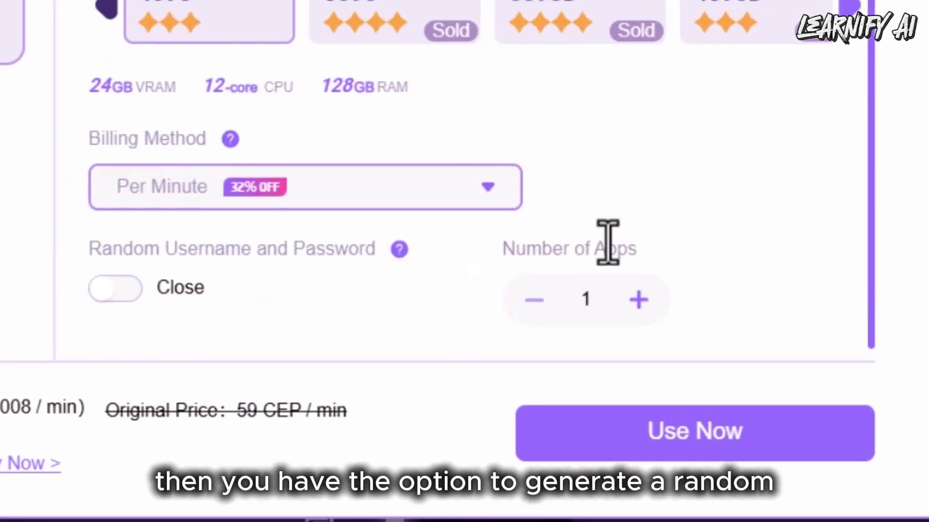
- Set the number of apps, keep random username and password off, and launch the ComfyUI server
left_click(636, 330)
left_click(636, 304)
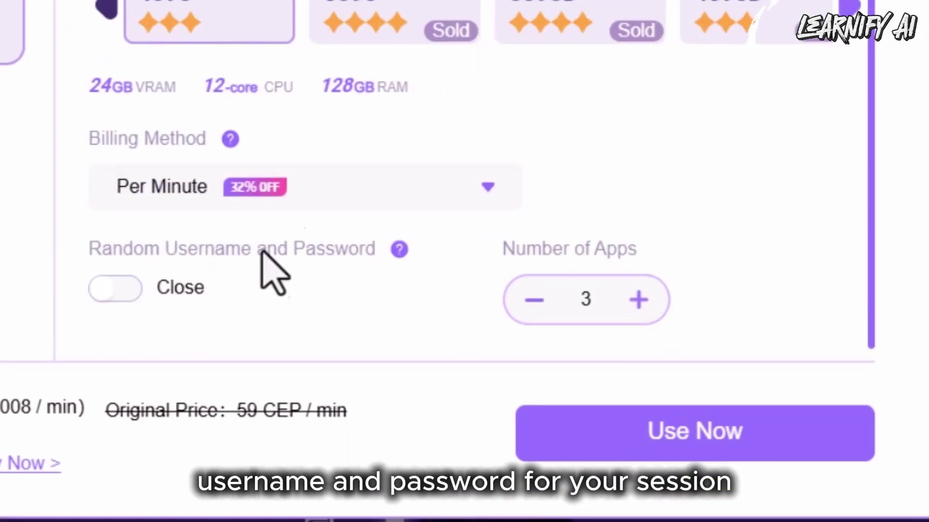
left_click(129, 290)
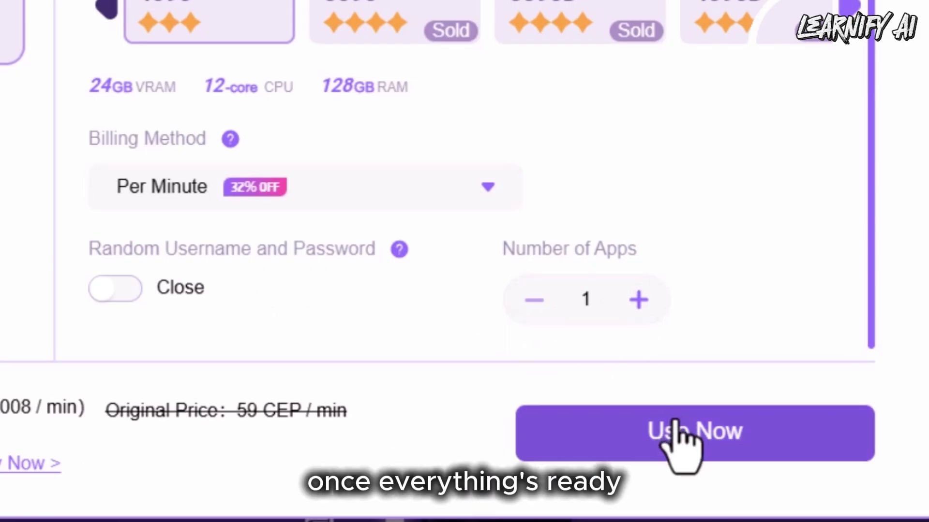
left_click(676, 434)
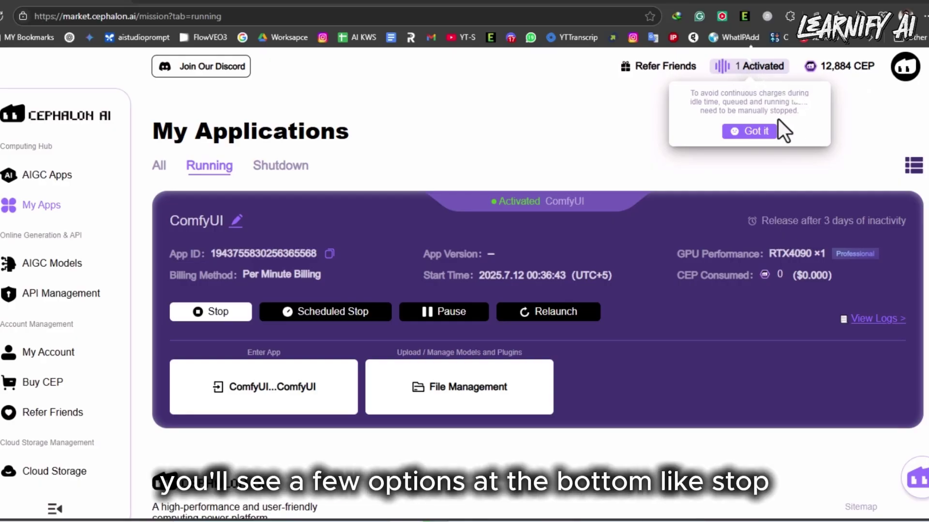
- Dismiss the idle-charges notice and open File Management for the running ComfyUI app
left_click(750, 131)
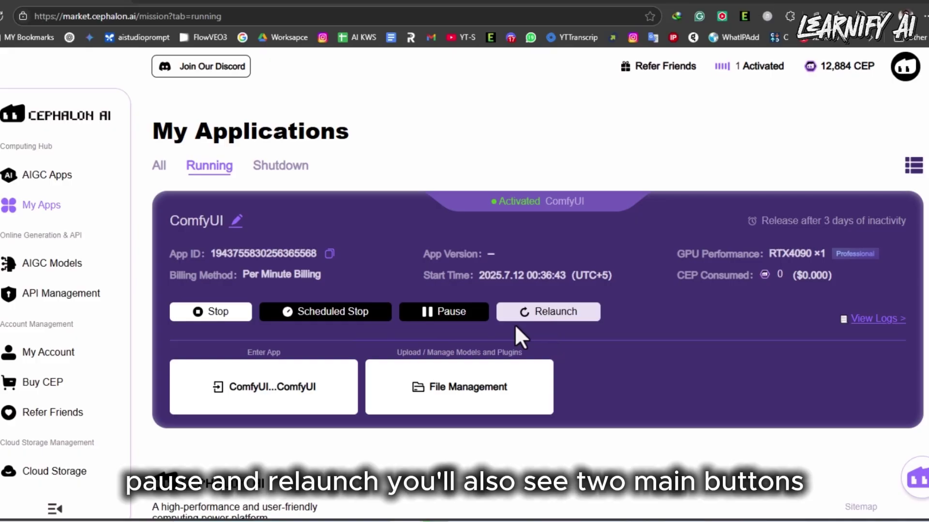
left_click(455, 398)
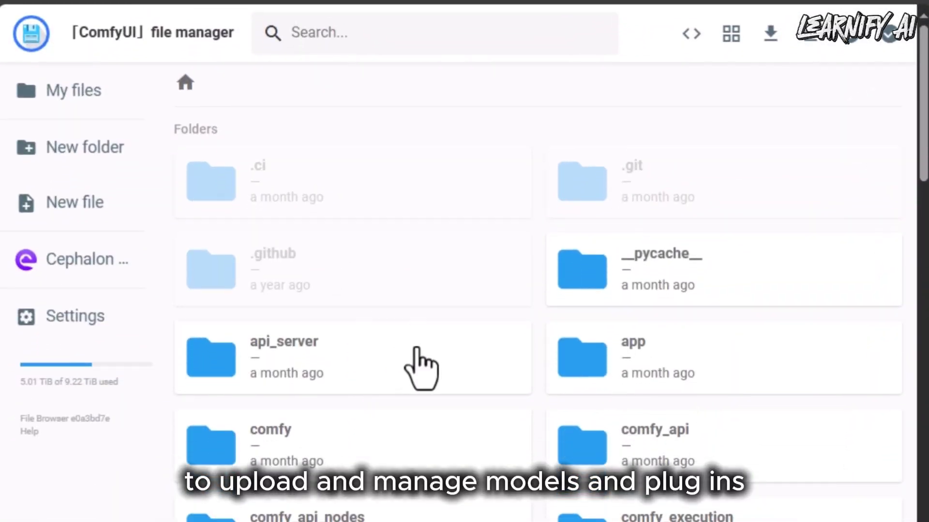
- Browse the file manager into the models folder, then its checkpoints subfolder
scroll(459, 450, "down", 4)
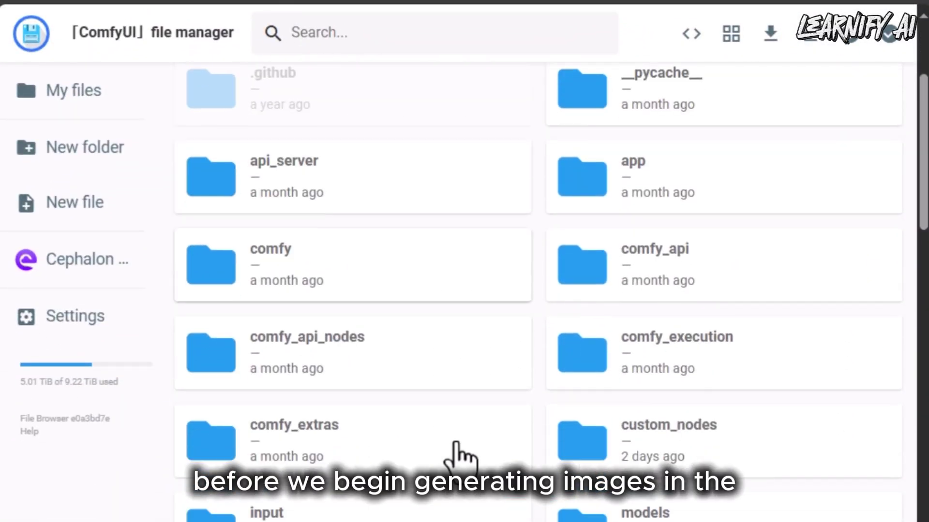
scroll(460, 453, "down", 4)
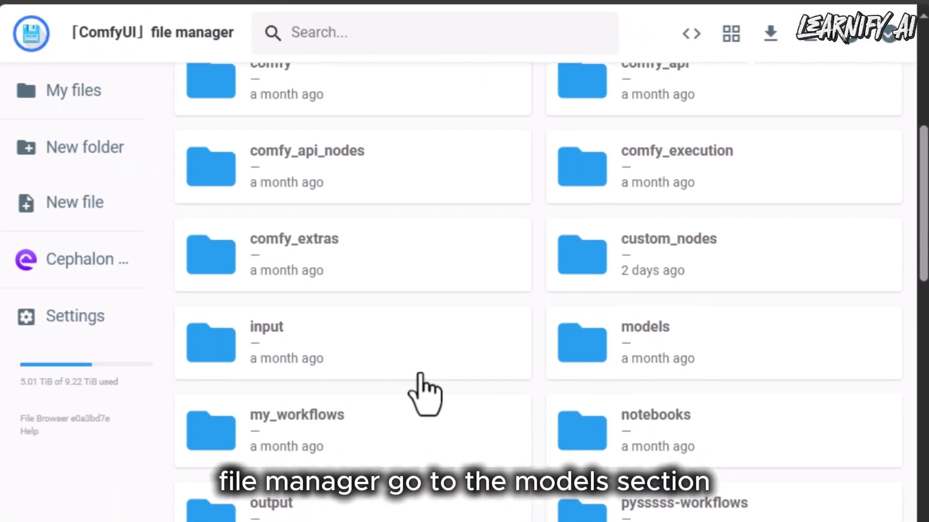
left_click(693, 353)
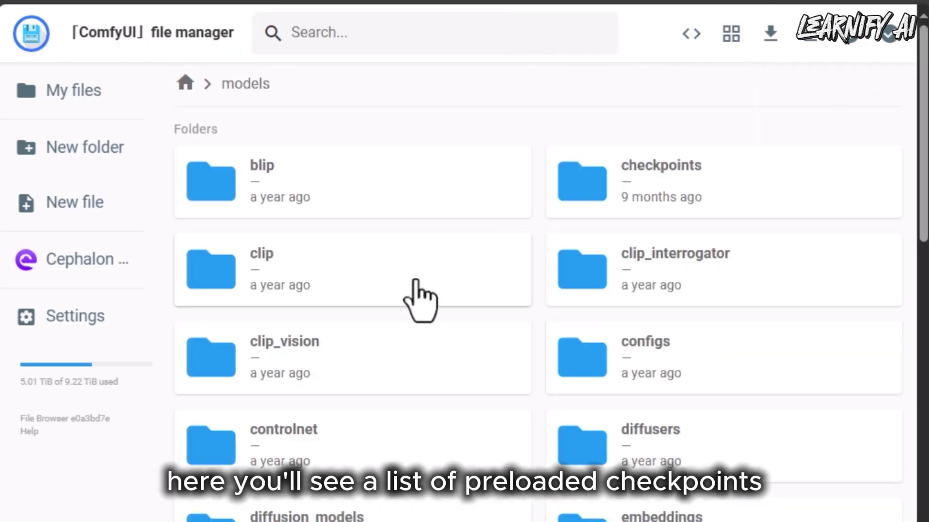
left_click(682, 225)
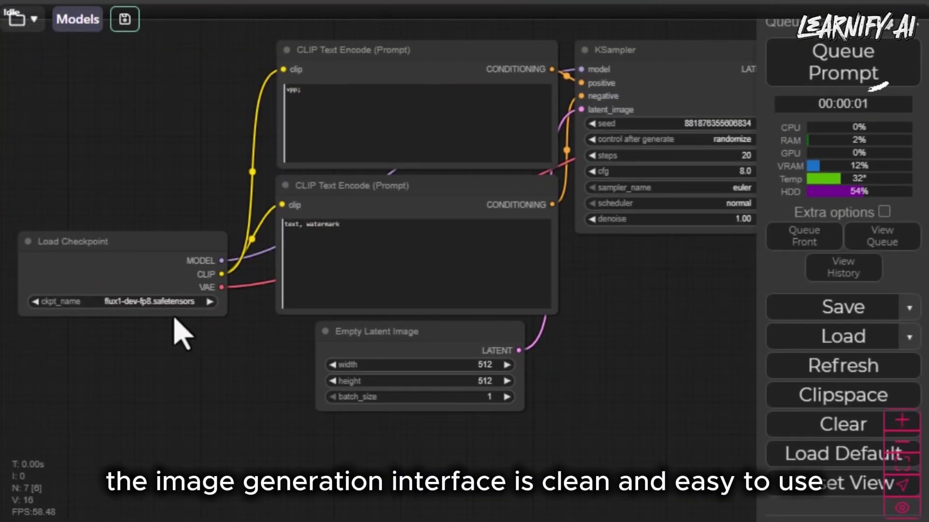
- Change the Load Checkpoint ckpt_name from flux1-dev-fp8 to dreamshaper_8.safetensors
left_click(156, 306)
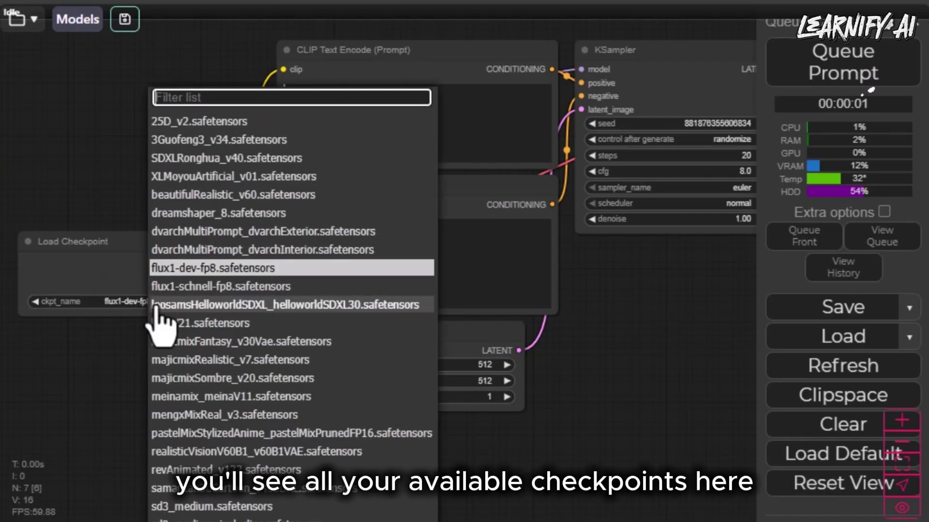
left_click(229, 214)
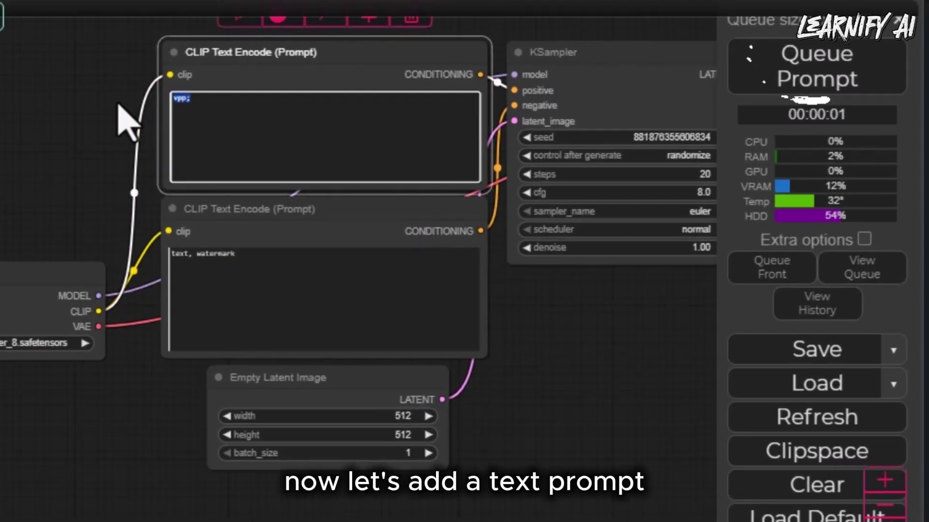
- Paste the glossy-lips close-up portrait prompt as the positive prompt and frame the workflow nodes
type("Close-up of lips, front-view portrait, rainbow pastel color lens perspective, beautiful Asian woman with long black hair and colorful eye shadow and eyeliner posing in the sun, dreamy look on her face, glossy skin, glossy wet lip gloss, glossy pink lipstick, hyper-realistic photography")
scroll(302, 221, "up", 4)
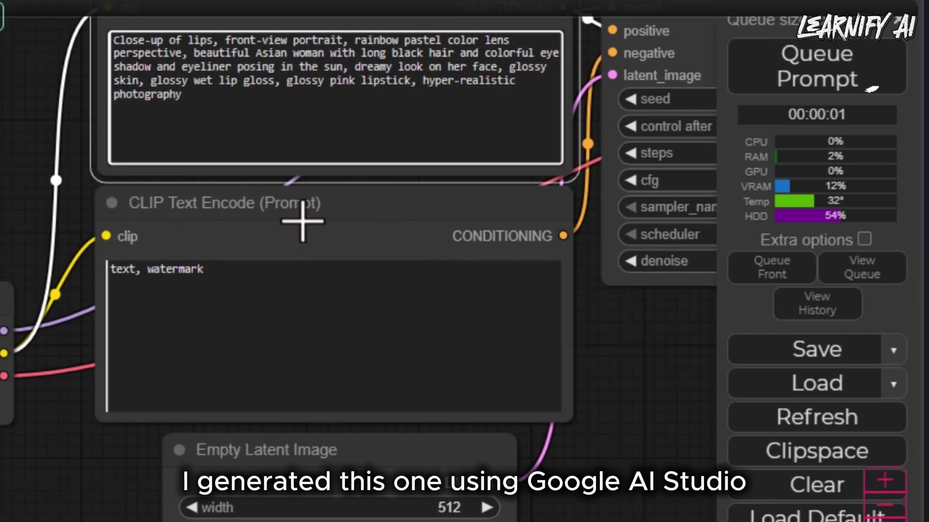
left_click_drag(660, 322, 628, 380)
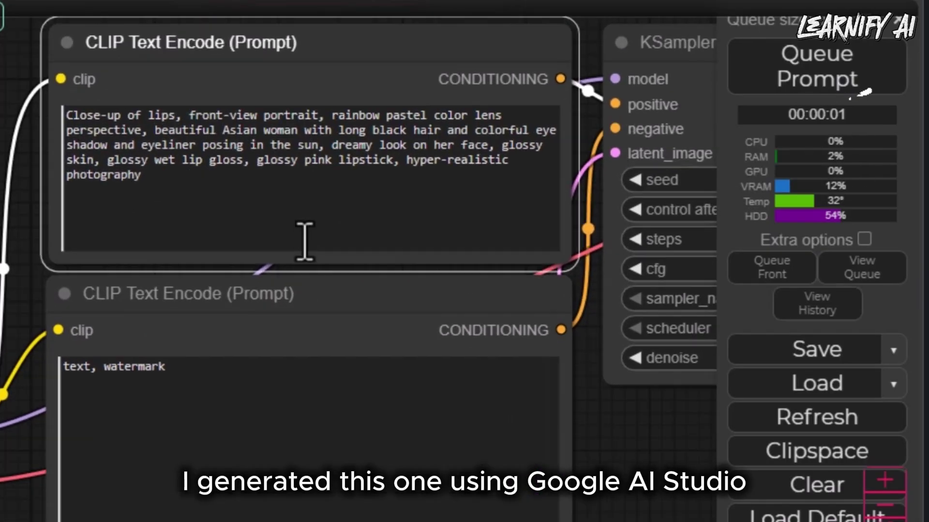
scroll(305, 239, "up", 4)
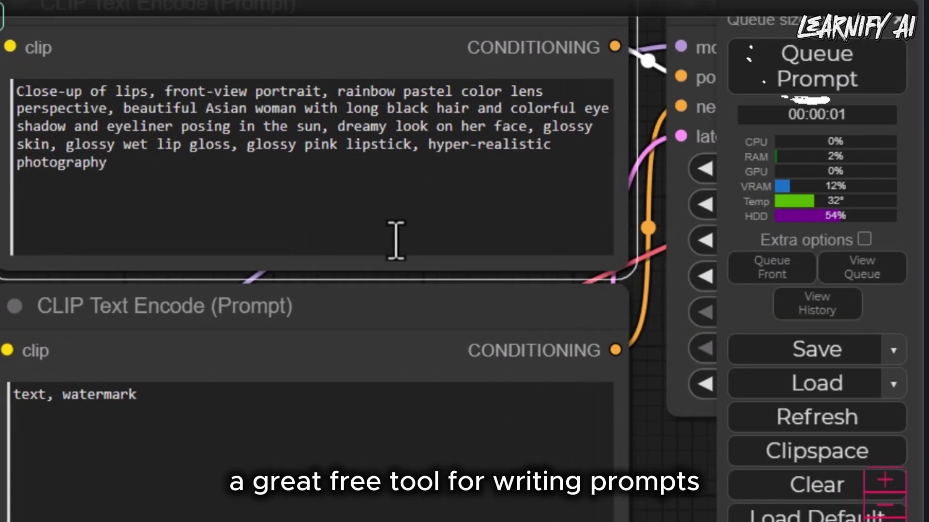
scroll(396, 240, "down", 6)
left_click_drag(679, 426, 423, 370)
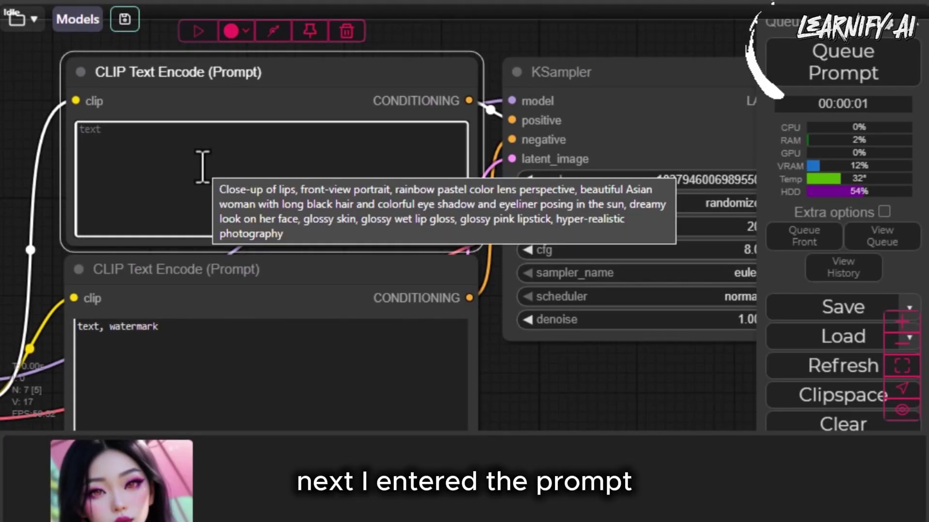
- Generate an image from the three cute mini owls prompt and view the owl result enlarged
type("3 very cute mini real owls in one hand, blue black color, trace of yellow, ultra realistic, ultra detailed, ultra cute")
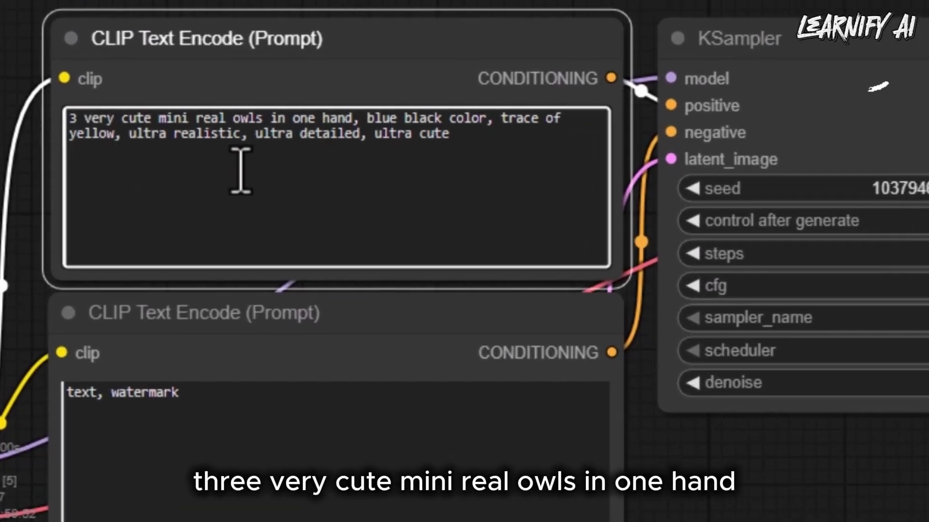
key("Return")
key("Return")
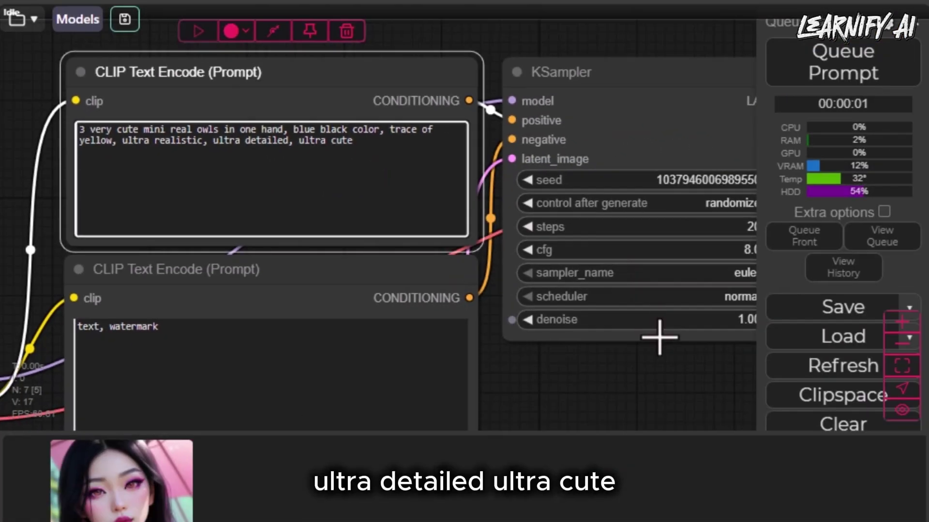
scroll(659, 336, "down", 3)
left_click(843, 72)
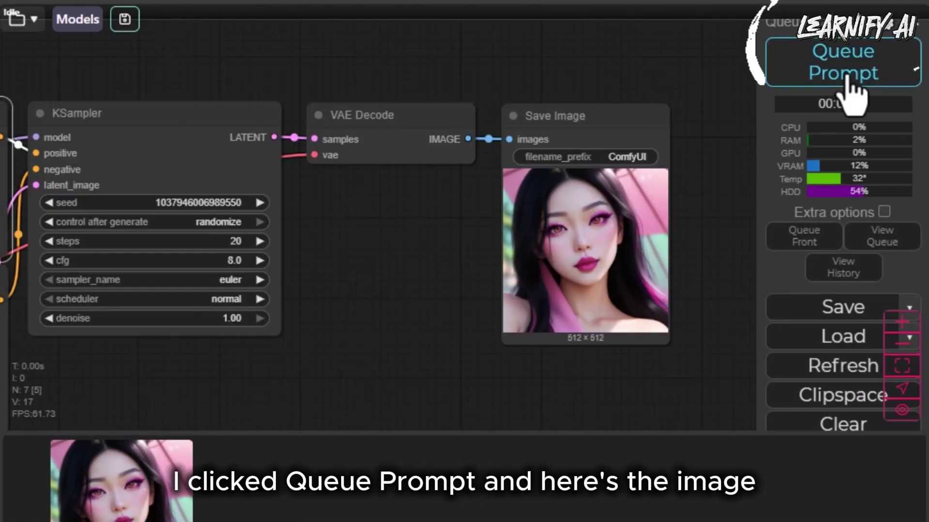
left_click(104, 497)
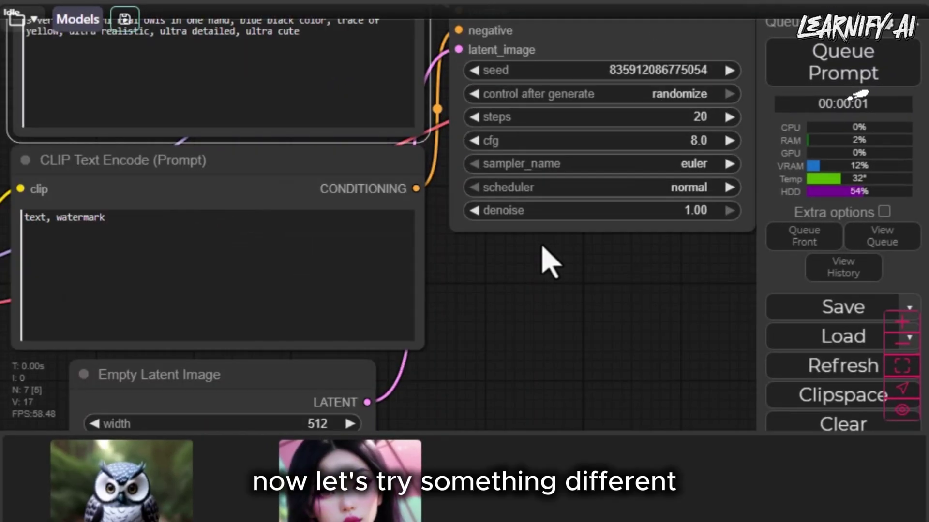
- Set the Empty Latent Image size to width 1280 and height 720
left_click_drag(483, 373, 546, 218)
left_click(412, 247)
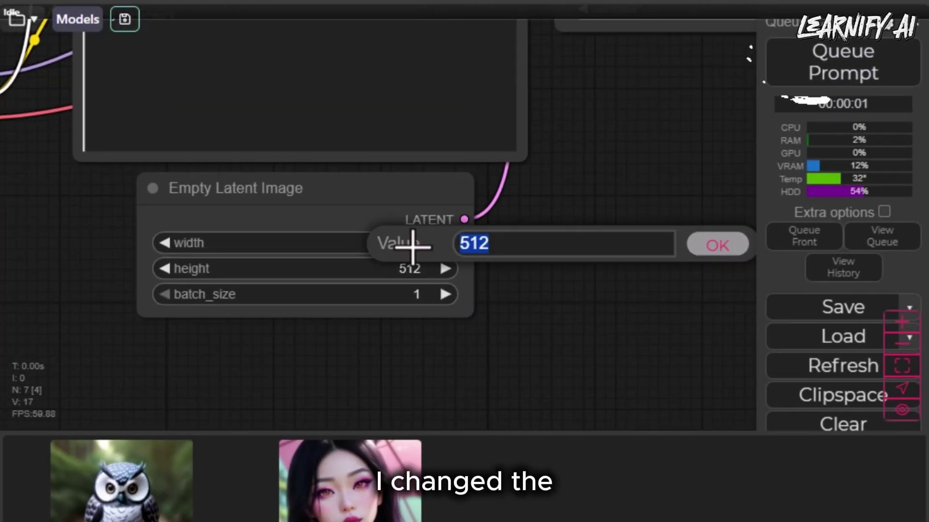
type("1280")
left_click(717, 245)
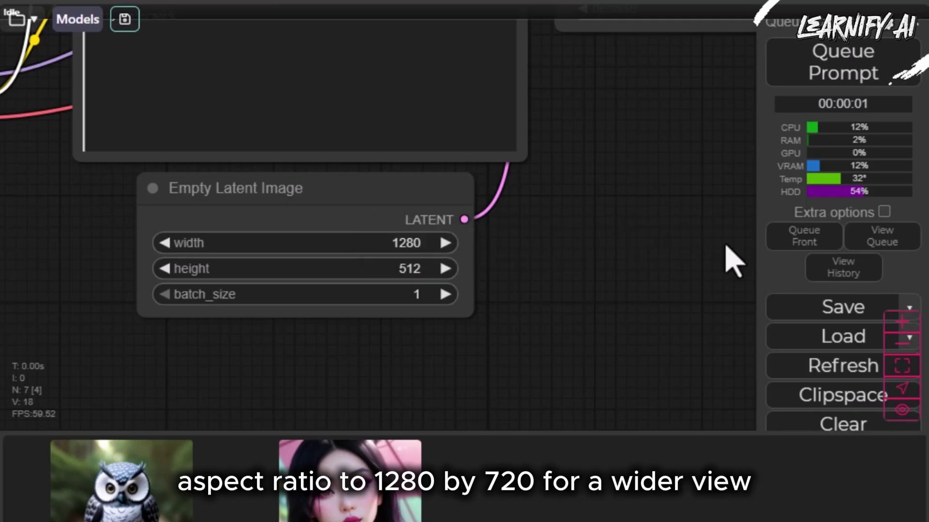
left_click(415, 269)
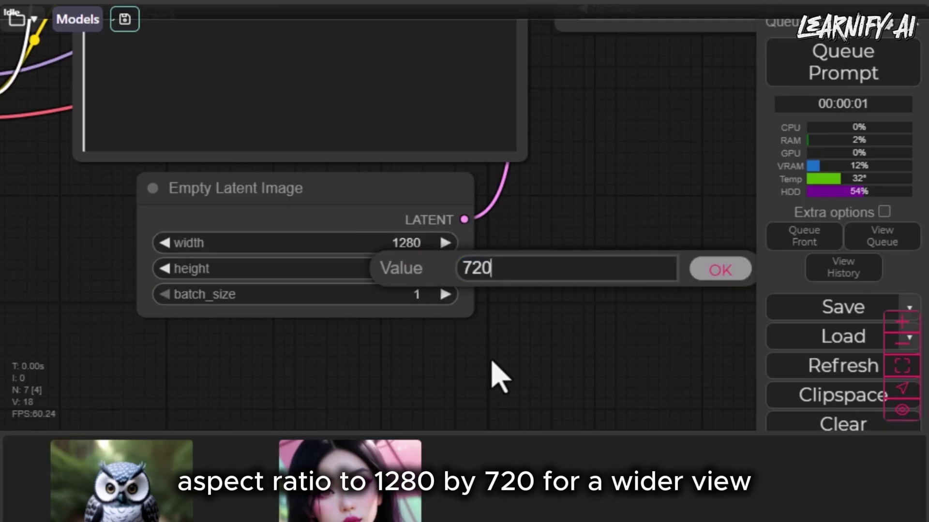
type("720")
left_click(730, 272)
- Paste the surveillance-room prompt as the positive prompt and generate the image
scroll(556, 234, "up", 5)
right_click(353, 196)
key("Escape")
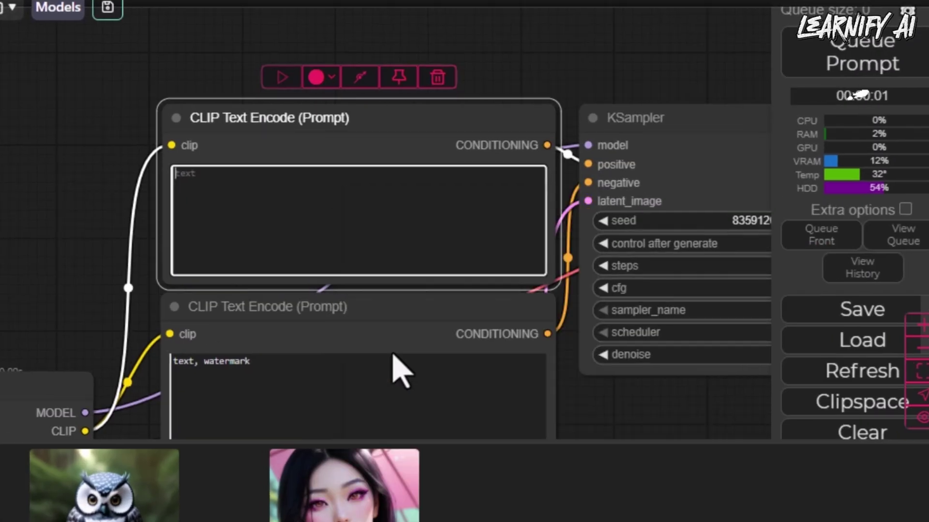
type("Ultra realistic scene showing a man in silhouette observing dozens of surveillance screens in a darkened room, cold blue light, intelligence operations tone the man is turning, new screens appear")
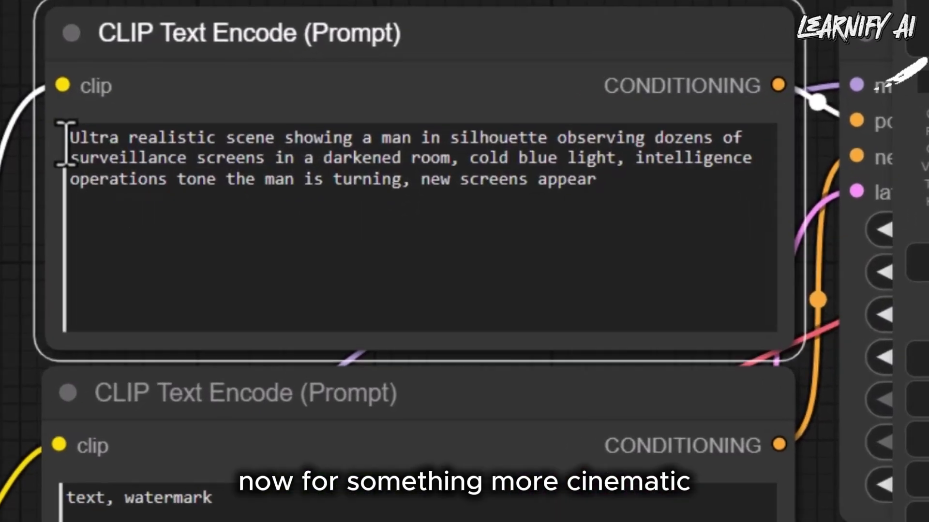
left_click_drag(170, 174, 207, 175)
left_click_drag(122, 141, 678, 186)
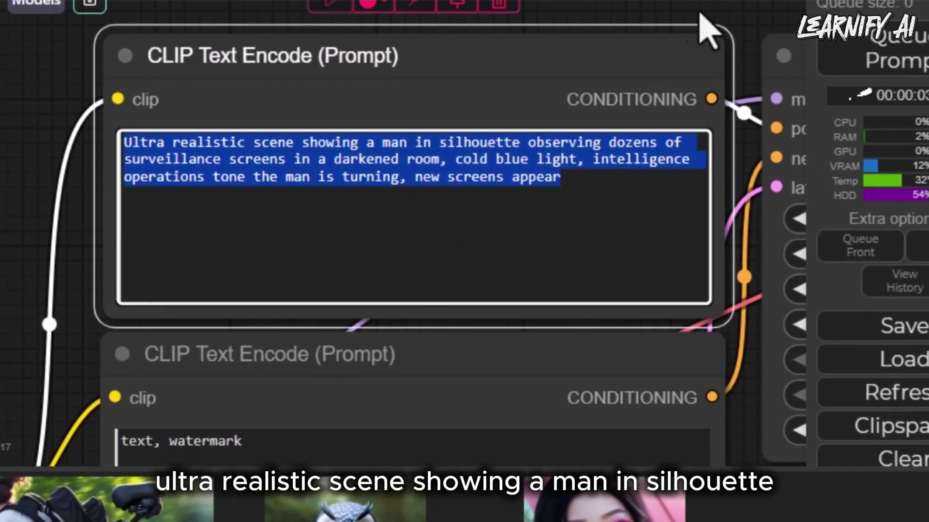
left_click(709, 32)
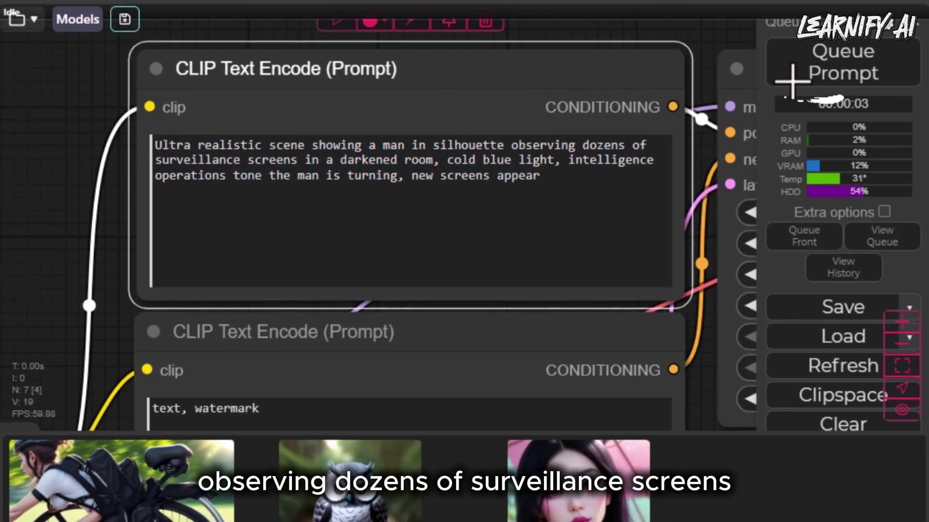
left_click(843, 72)
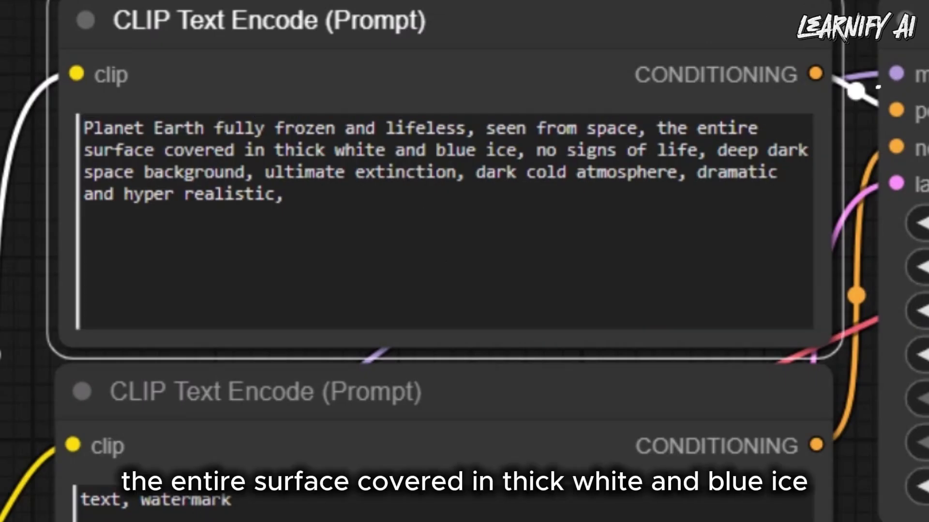
- Generate the frozen Planet Earth image, then paste the gritty graphic-novel villain portrait prompt
left_click(912, 72)
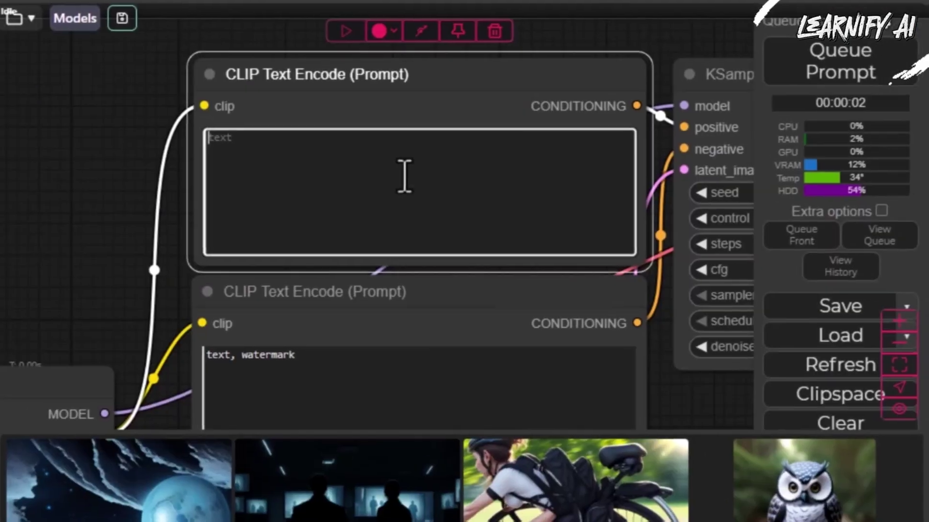
key("ctrl+v")
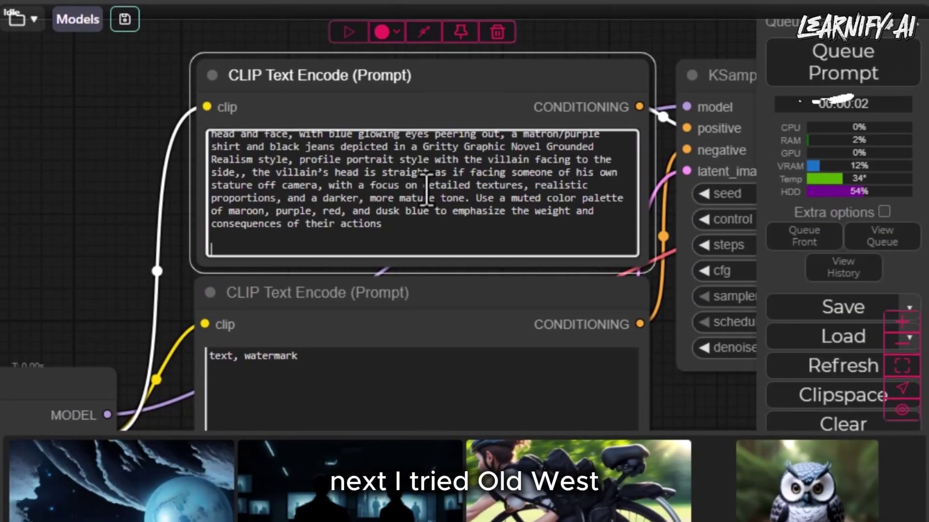
- Generate the masked western villain portrait and save it as ComfyUI_00008_.png
left_click(842, 77)
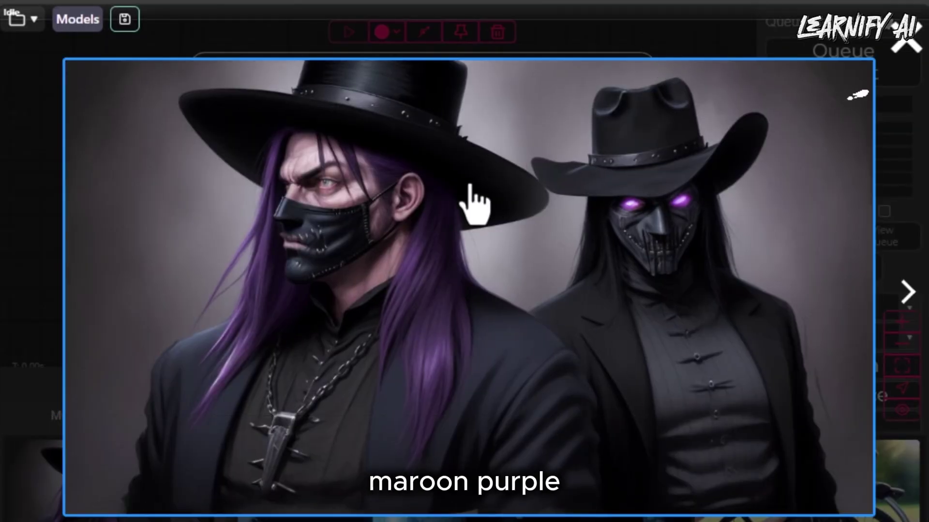
right_click(492, 182)
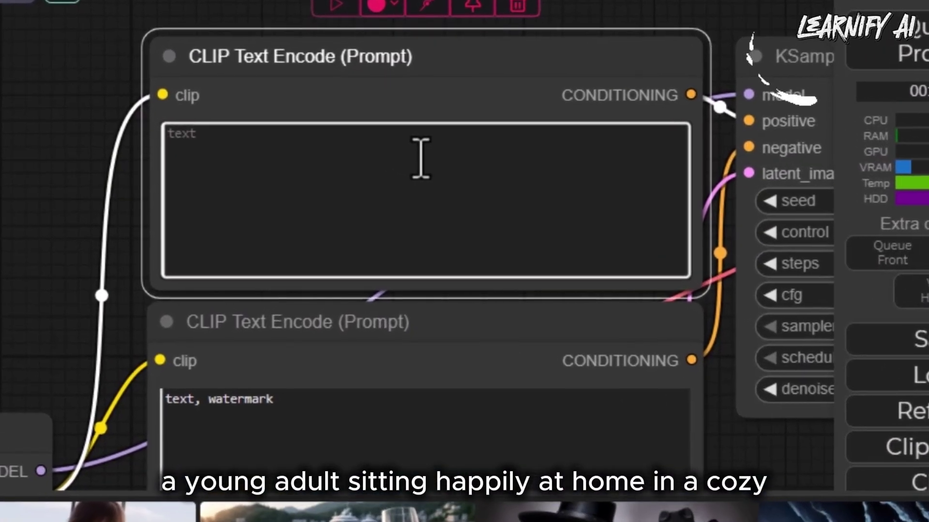
- Paste the cozy pink-hoodie home prompt, then the two blonde women in black glossy dresses prompt
type("a young adult sitting happily at home with cozy oversized hoodie, surrounded by snacks, laptop, blanket, and a cat, cute cartoonish style, pastel colors, cozy room lighting, 3D render,")
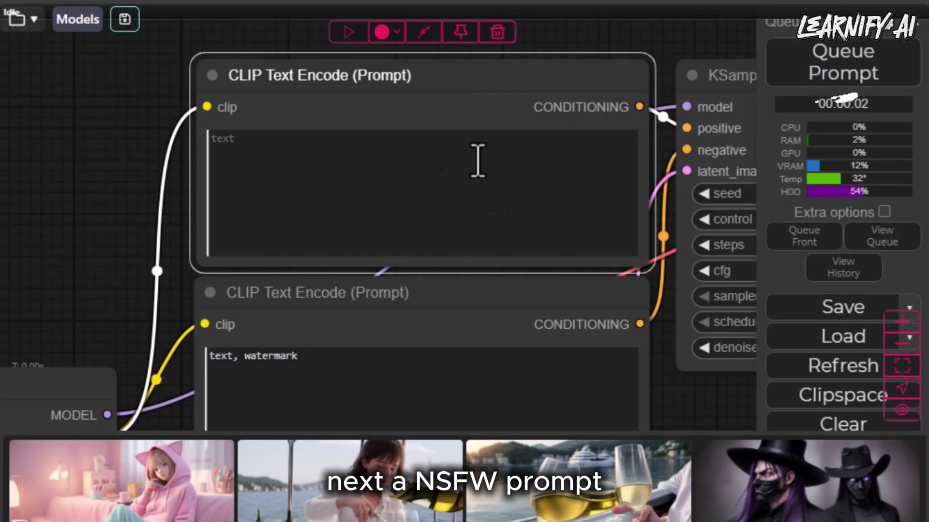
left_click(394, 156)
type("Iphone selfie of a beautiful mistress blonde woman in her 20s, hair in a strict bun, with her chin lifted in defiance , red lipstick, disdainful expression, squinting eyes, angry expression, low-angle photo, wearing a tight high-neck black shiny pvc latex dress. latex opera gloves. small pearl earrings. Photo realistic. textured natural skin. Raw and harsh natural light, no filter, house background")
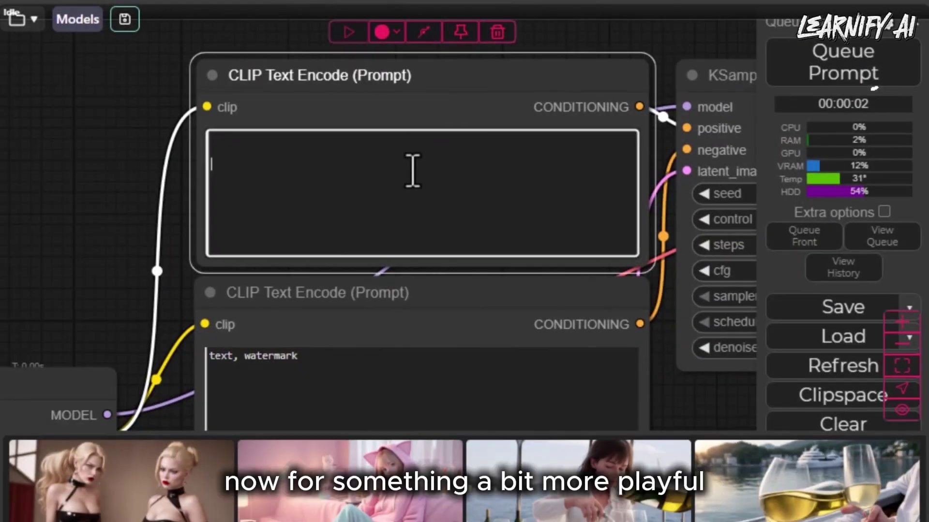
- Paste the fluffy orange-and-white cat prompt, generate the fisheye cat image and view it full size
right_click(410, 170)
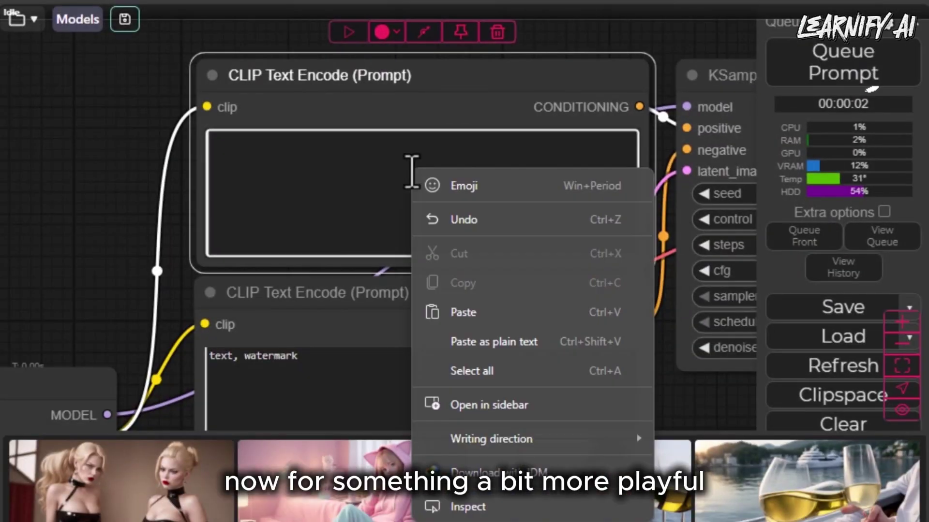
left_click(496, 311)
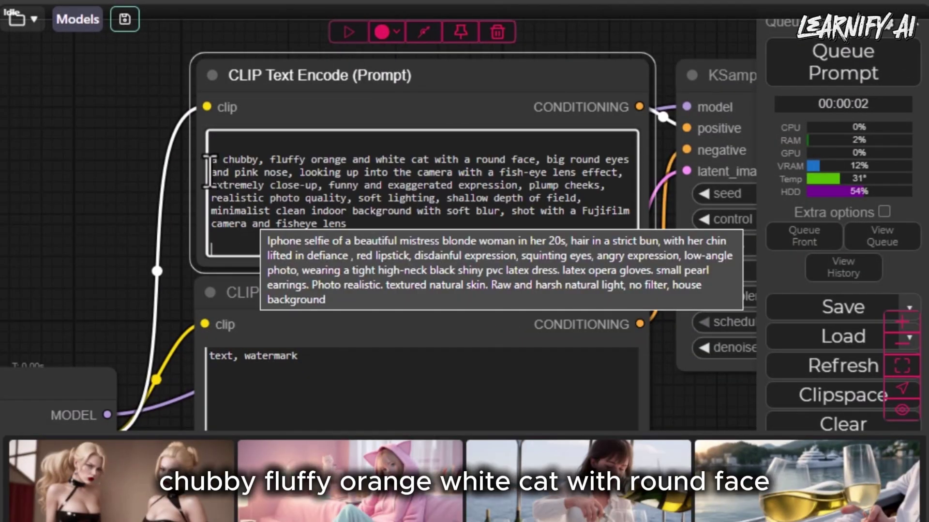
left_click_drag(206, 159, 325, 172)
left_click_drag(408, 180, 553, 228)
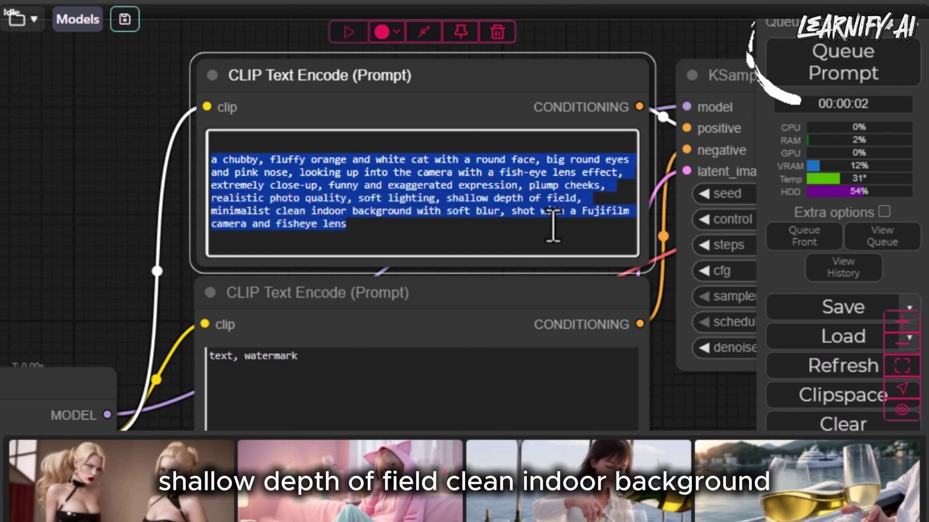
left_click(837, 78)
left_click(114, 505)
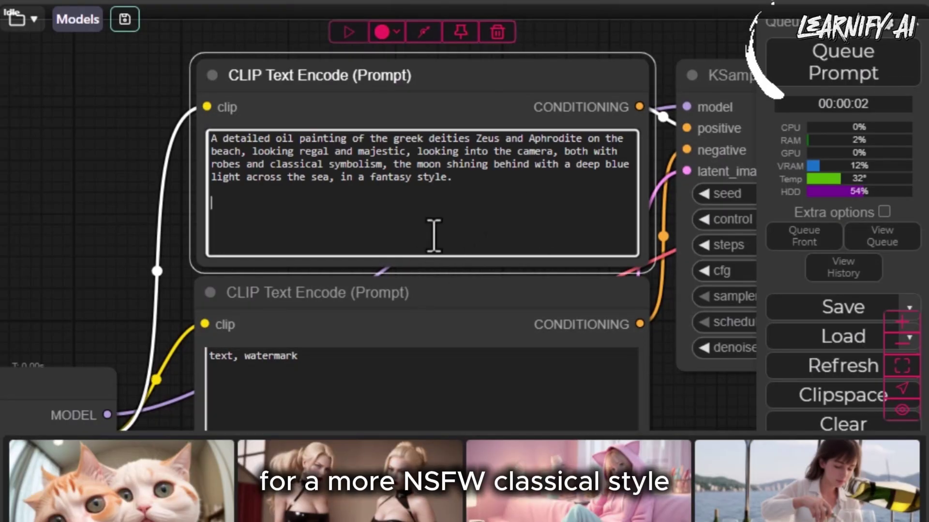
- Generate the moonlit-beach Zeus and Aphrodite image and view it enlarged
left_click_drag(211, 144, 495, 200)
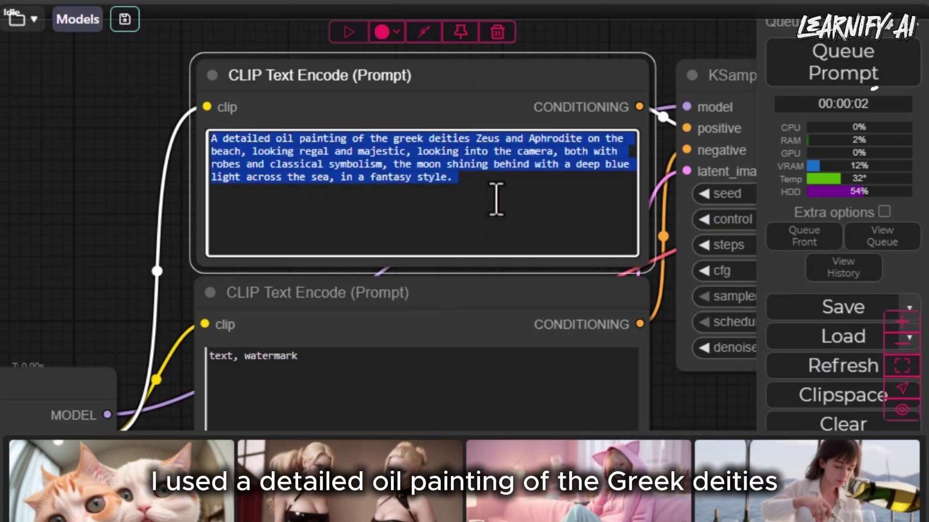
scroll(495, 200, "up", 3)
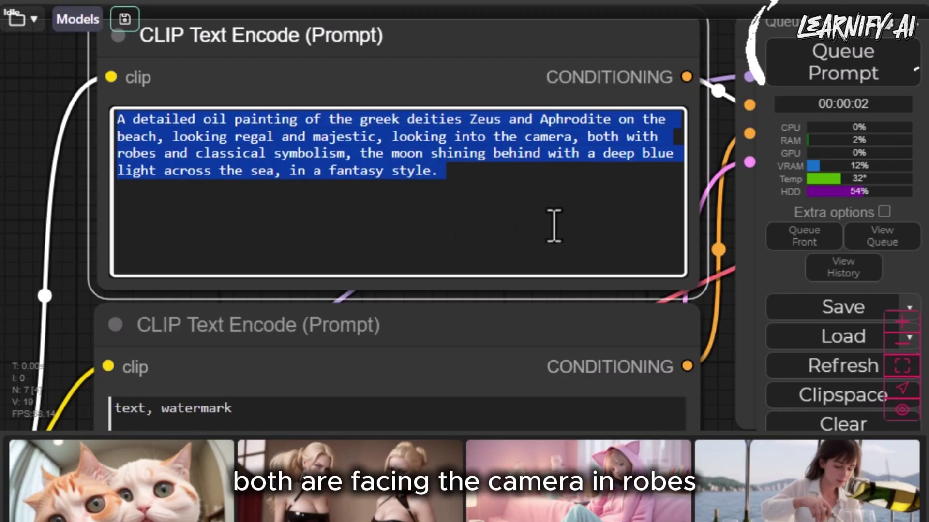
left_click(827, 77)
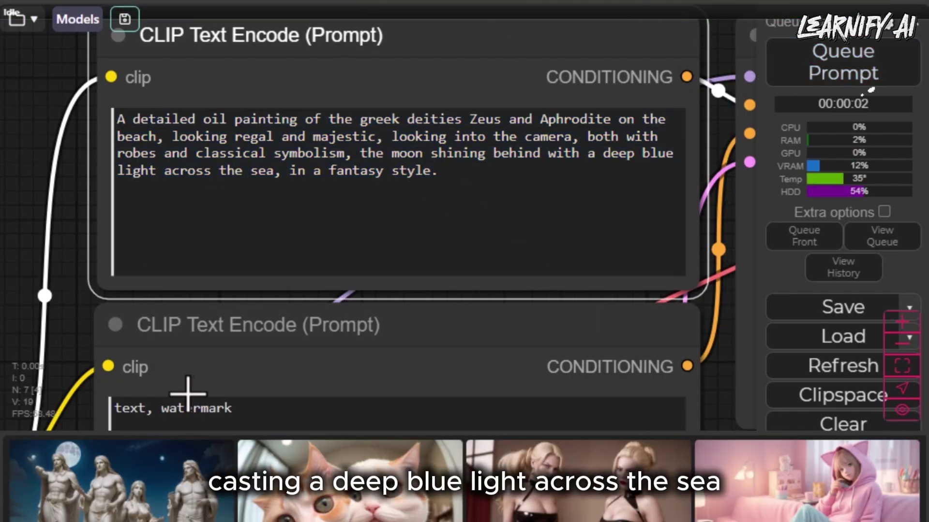
left_click(117, 493)
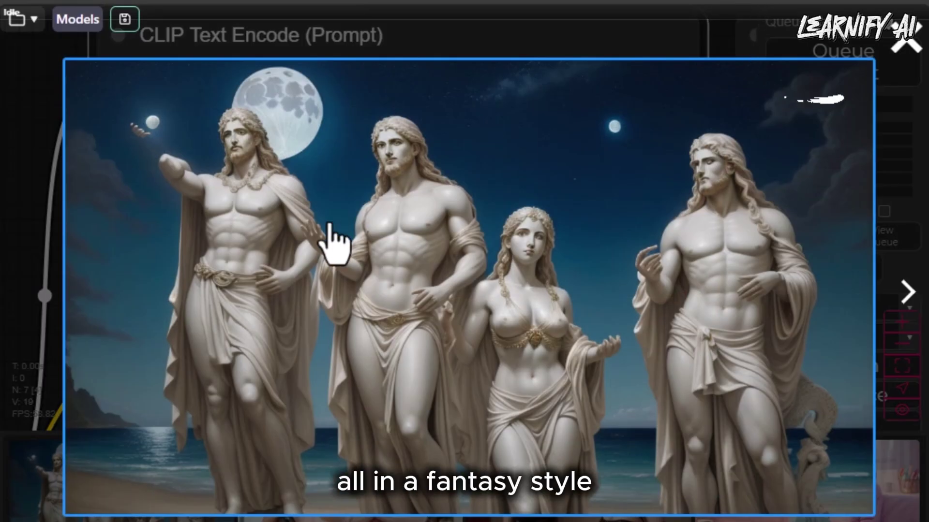